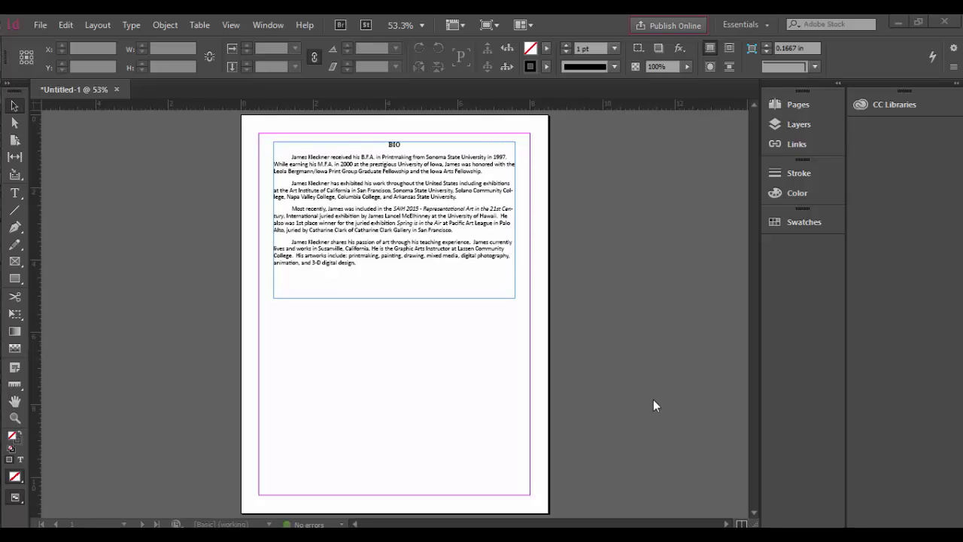
Step: Select the BIO text frame holding the heading and four biography paragraphs
click(327, 211)
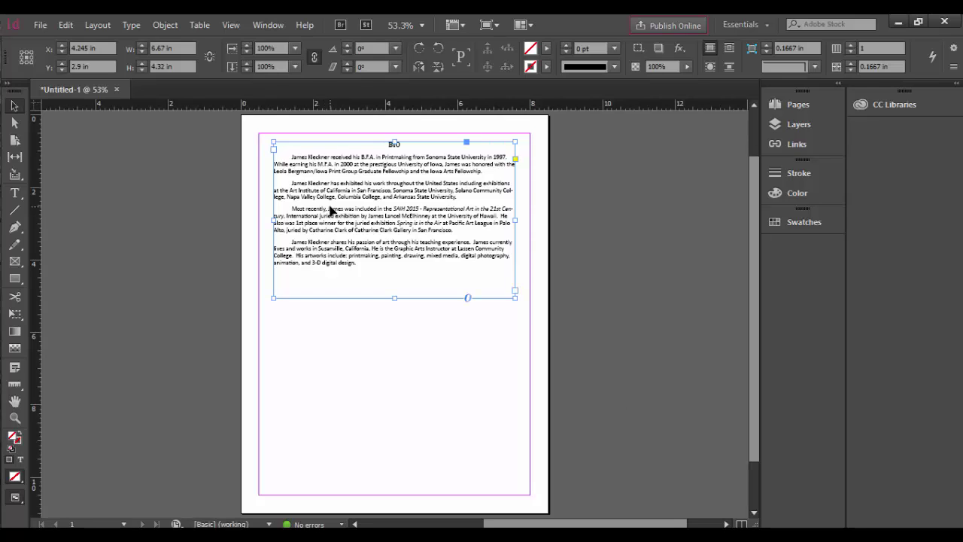
Step: Load the BIO story from the frame's in-port and place it lower on the page
click(274, 150)
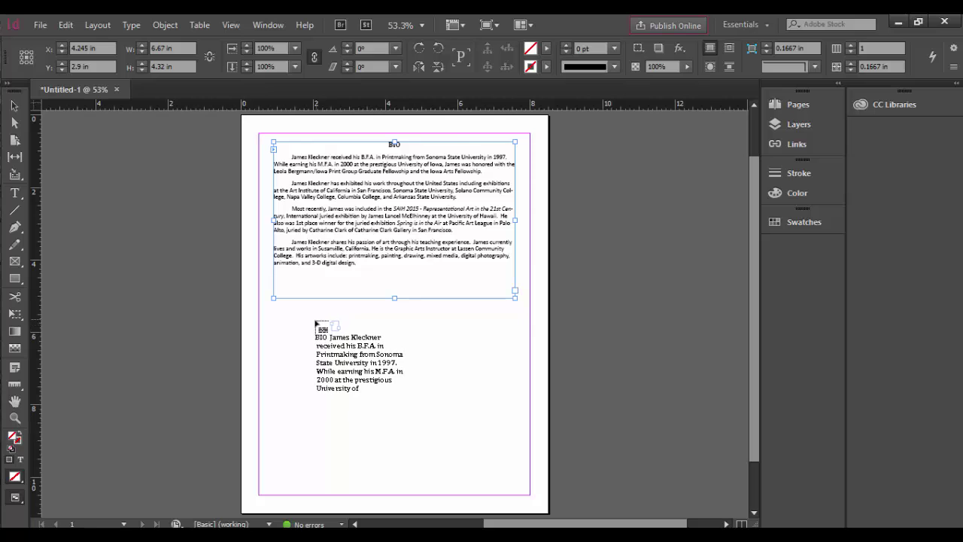
click(260, 344)
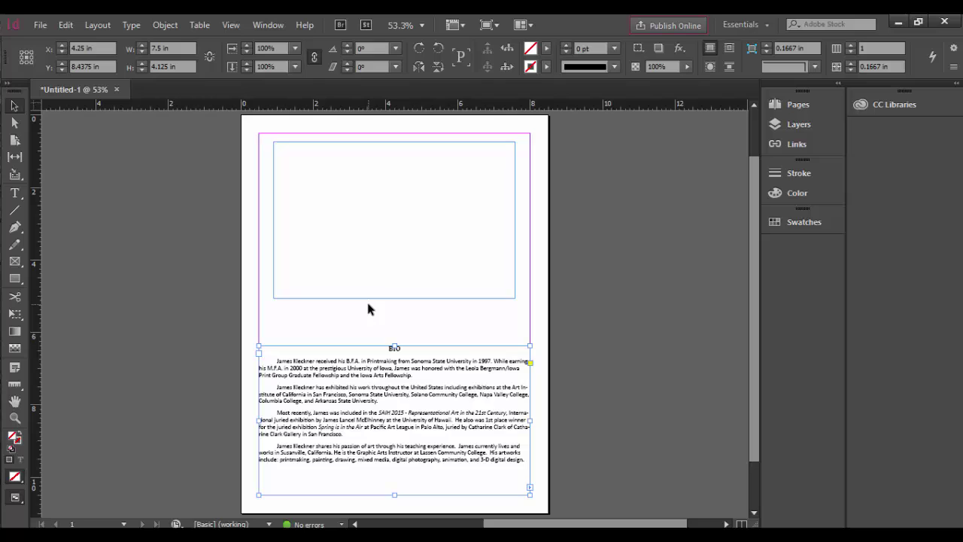
click(308, 190)
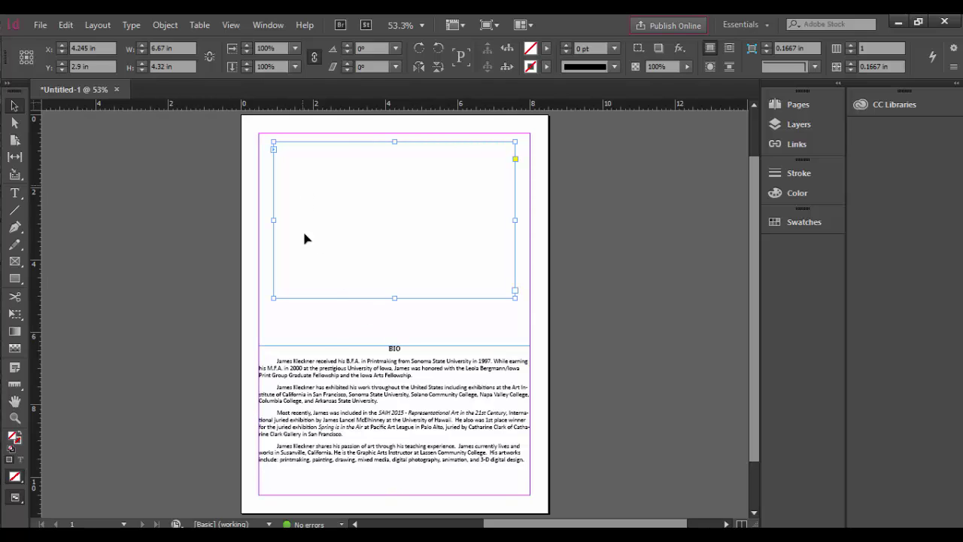
click(337, 405)
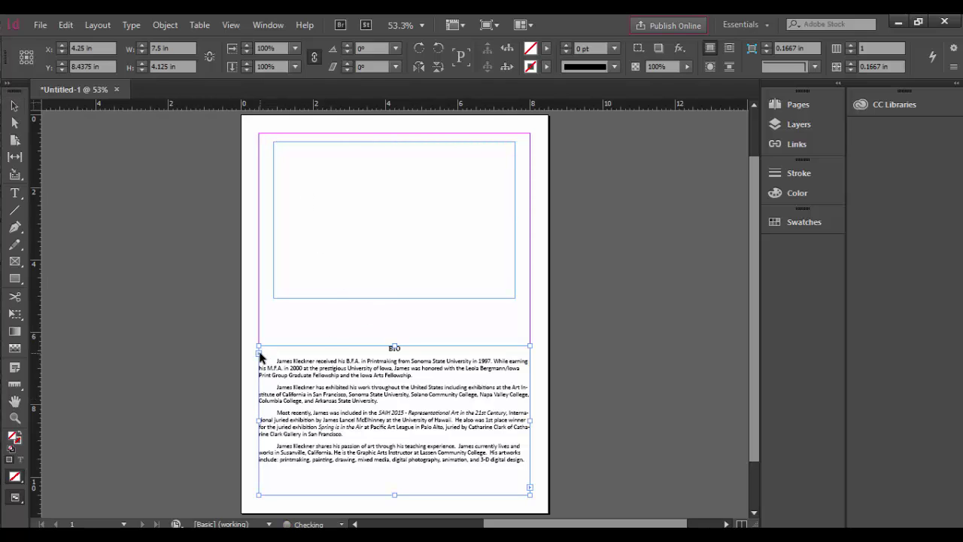
Step: Place the BIO story again as a new wide frame and move the empty frame left
click(259, 352)
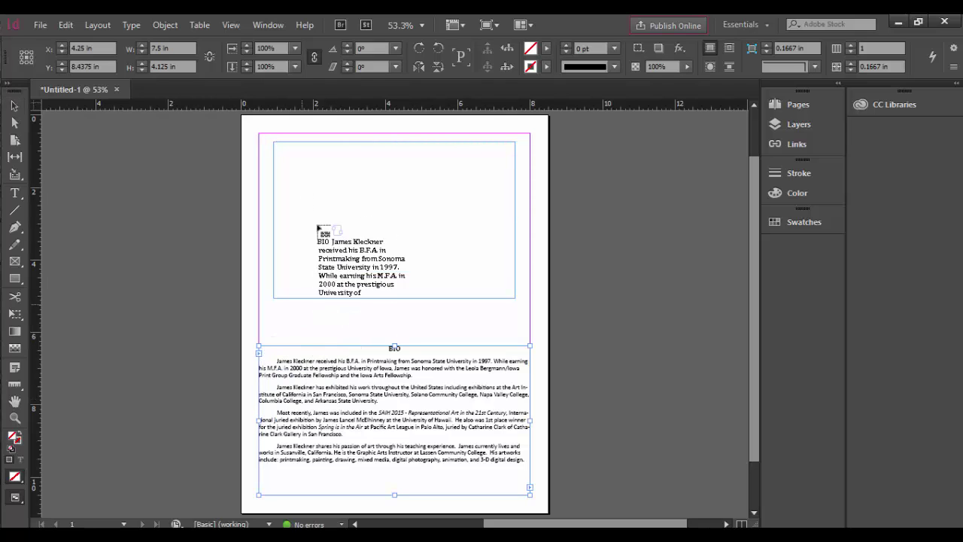
click(275, 142)
drag(384, 202, 595, 205)
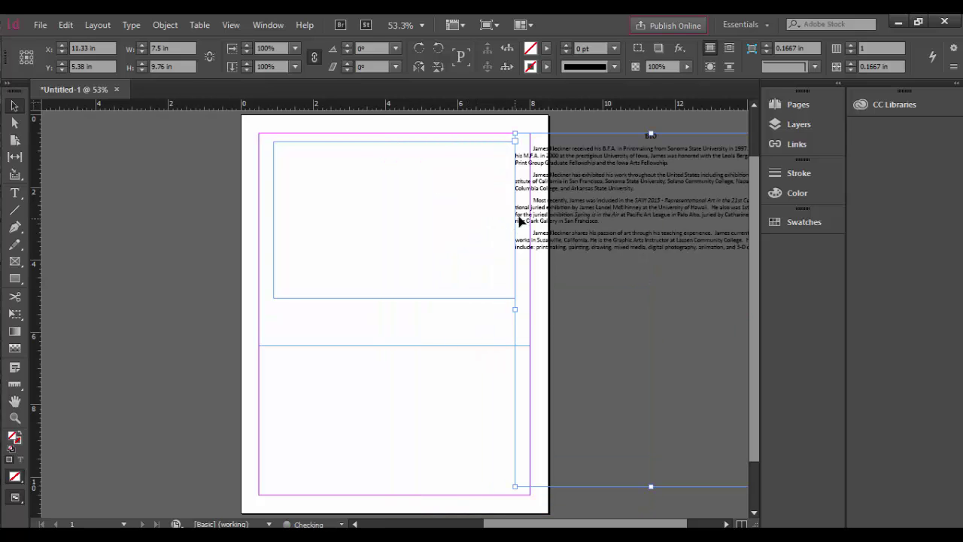
click(354, 142)
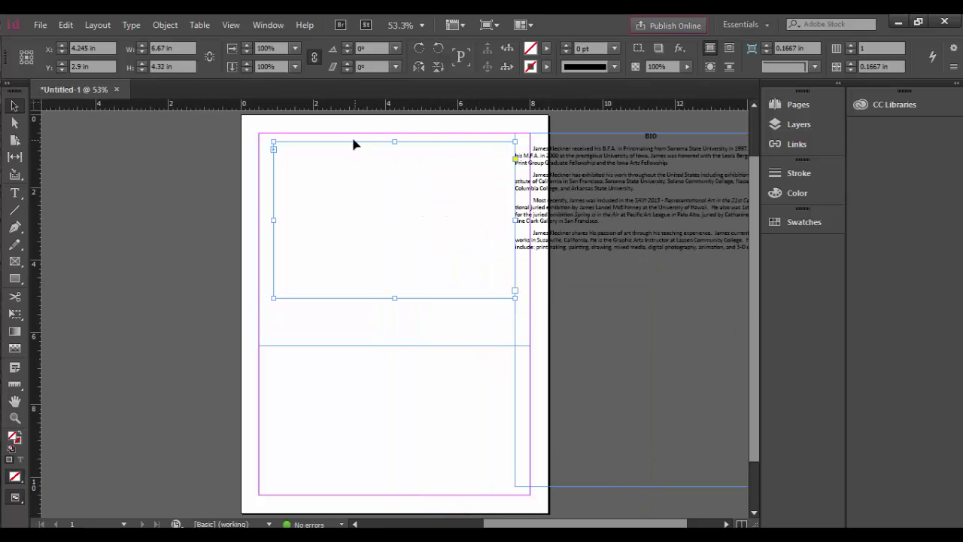
drag(354, 141, 286, 143)
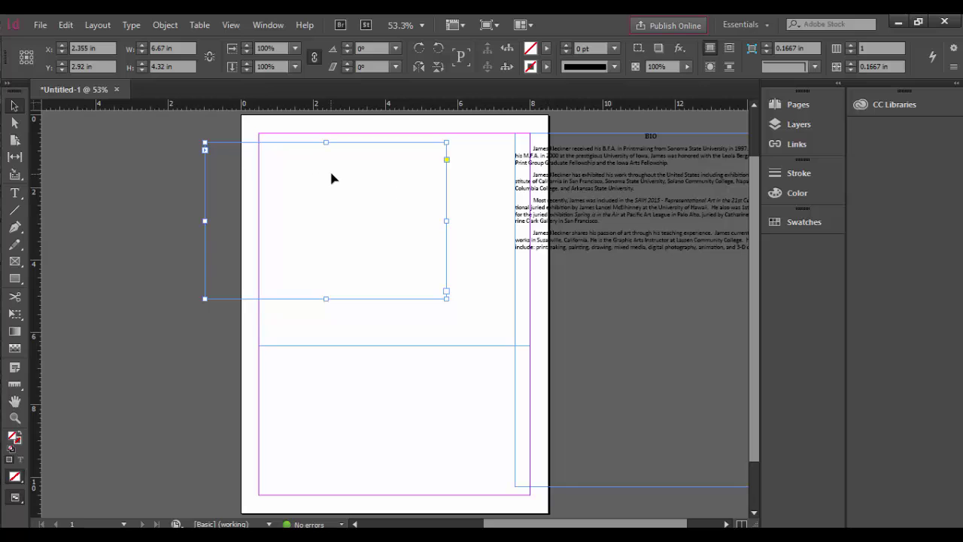
Step: Delete the leftover empty frames and move the large BIO frame onto the page
key(Delete)
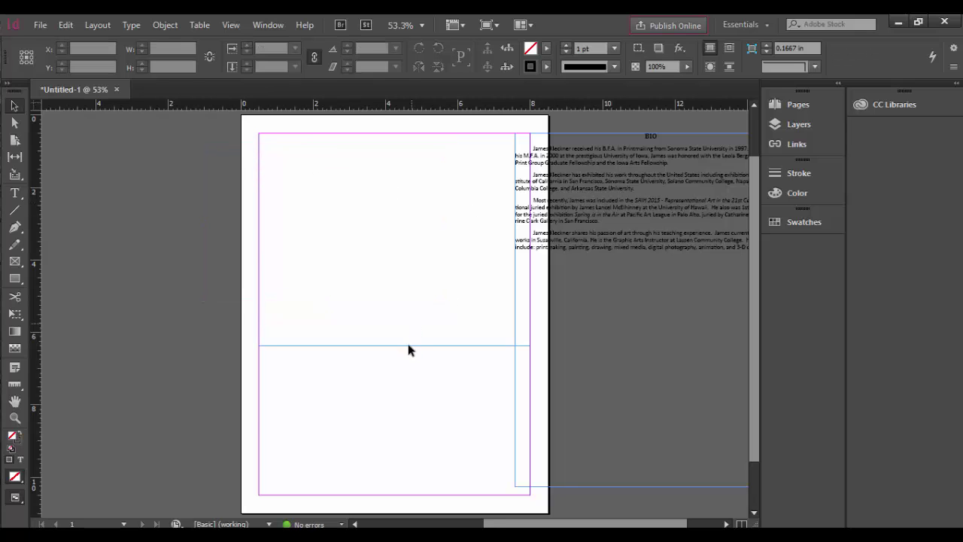
click(409, 350)
key(Delete)
drag(635, 218, 385, 210)
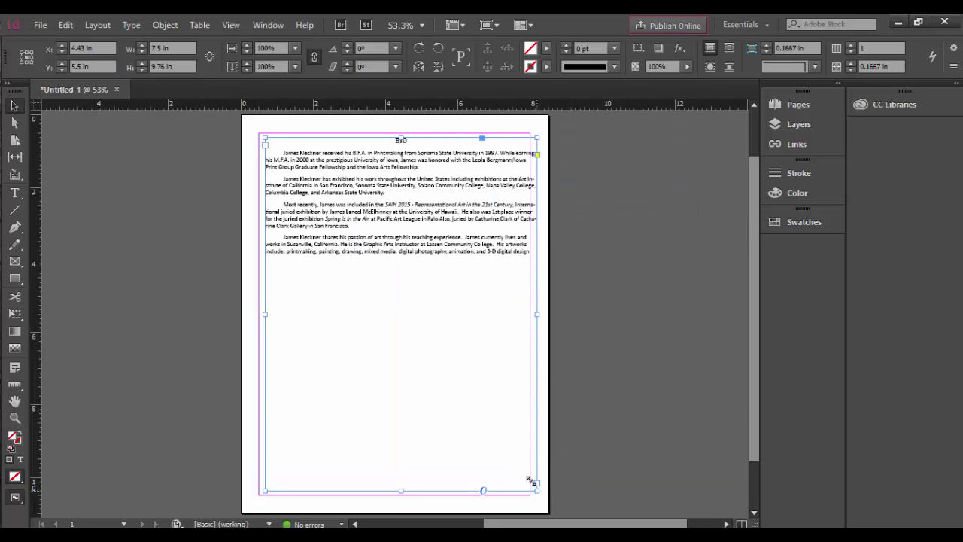
Step: Resize the BIO frame to 3.44 × 4.36 in so part of its text is overset
drag(529, 480, 396, 268)
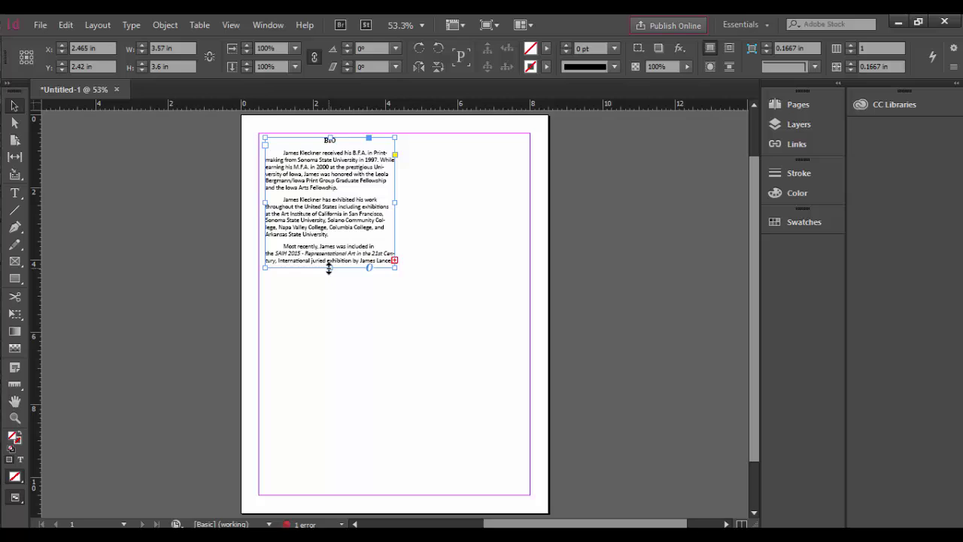
drag(330, 267, 326, 401)
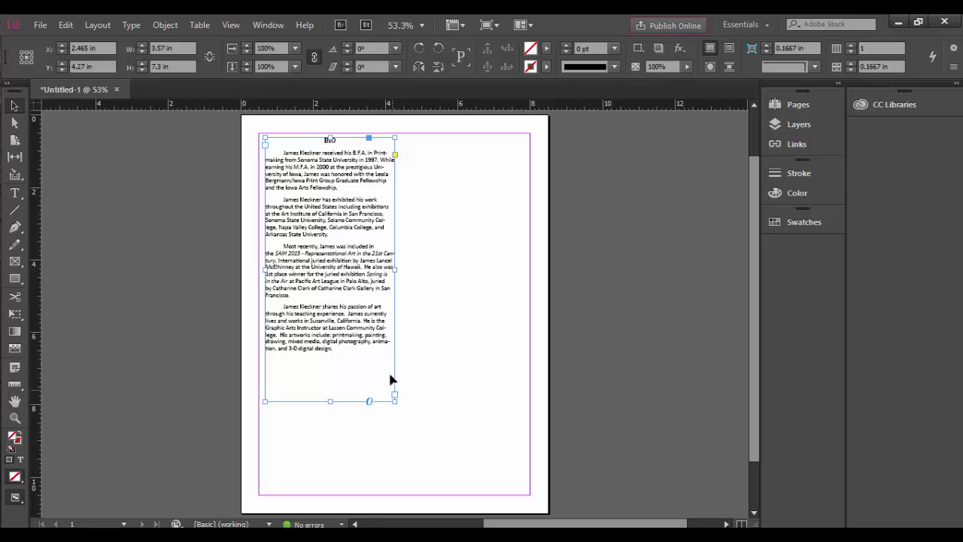
drag(329, 401, 326, 295)
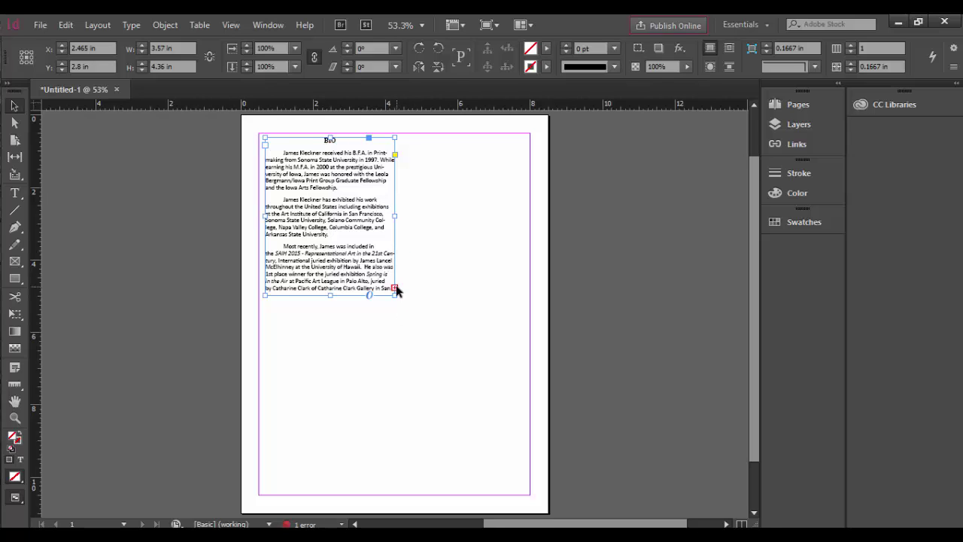
drag(395, 215, 390, 215)
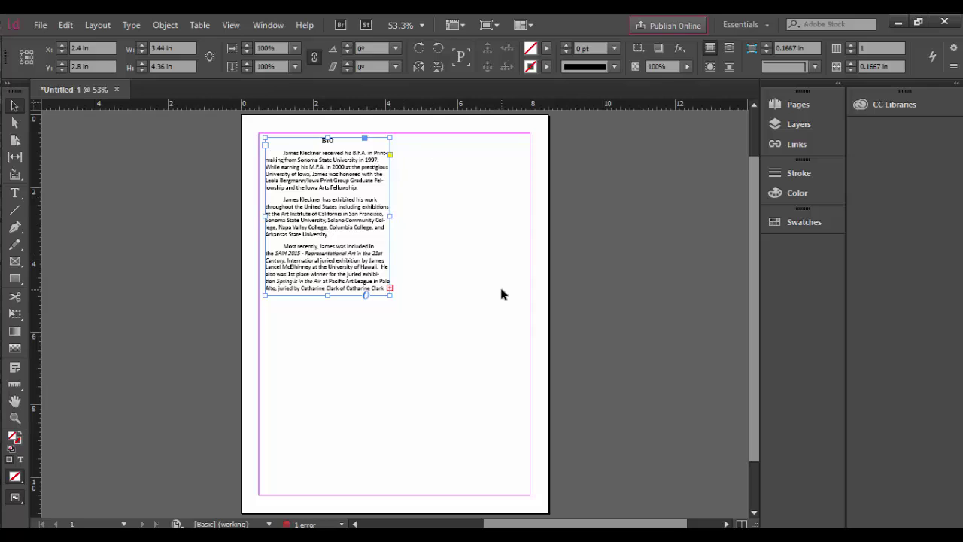
Step: Draw a 3.28 × 4.36 in text frame right of the BIO column and thread the overset text into it
click(15, 194)
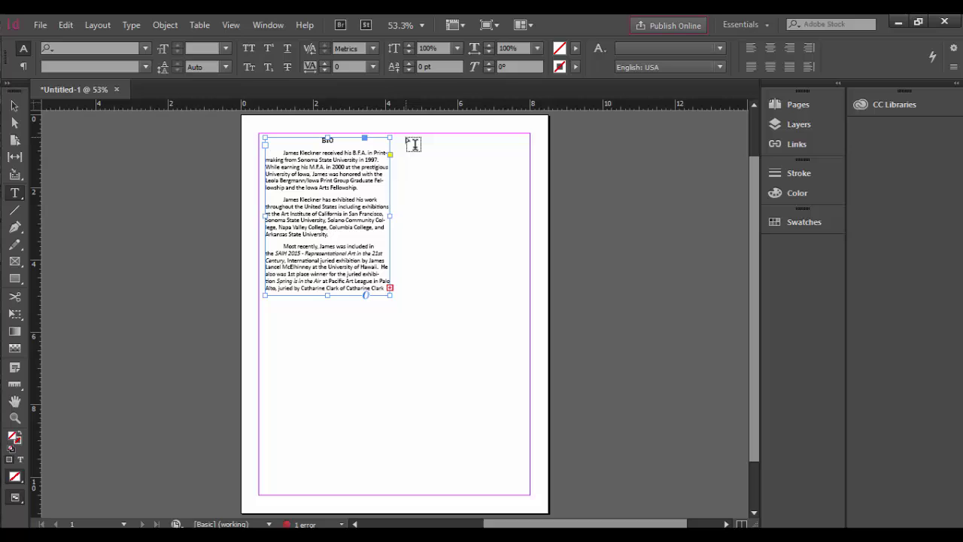
drag(406, 138, 526, 296)
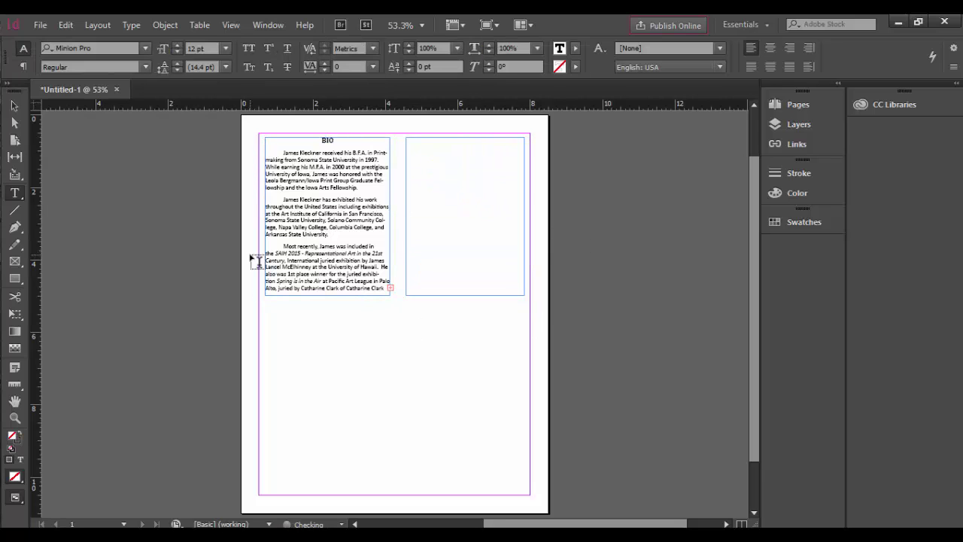
click(10, 103)
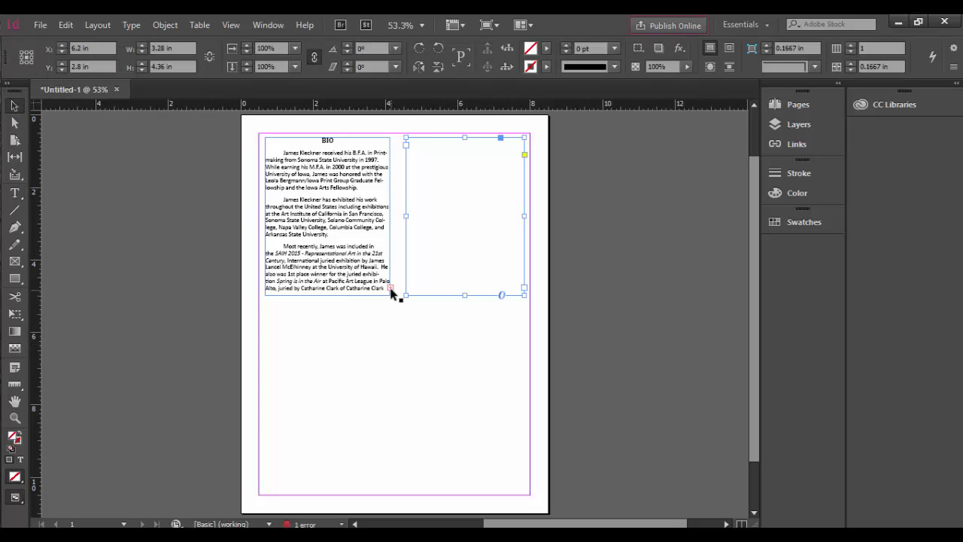
click(357, 269)
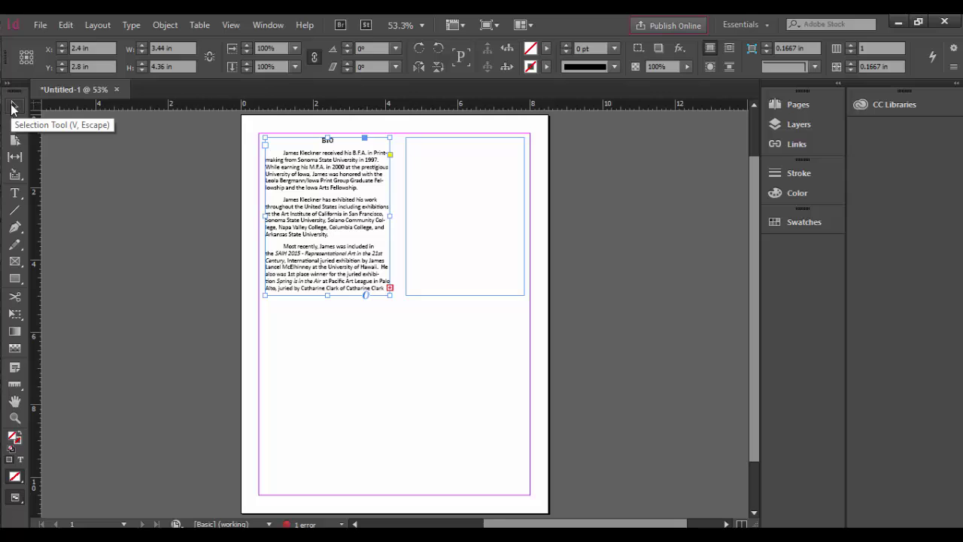
click(13, 108)
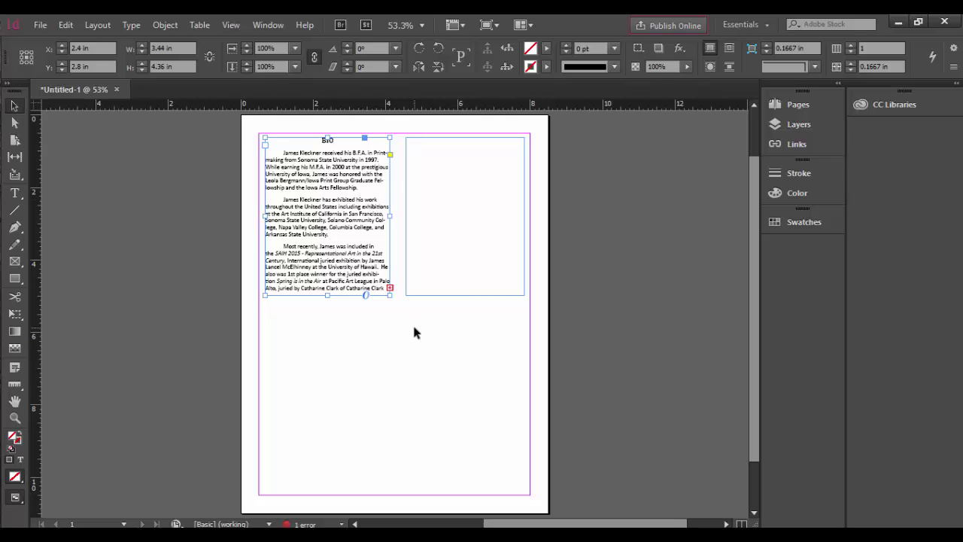
click(390, 288)
click(411, 144)
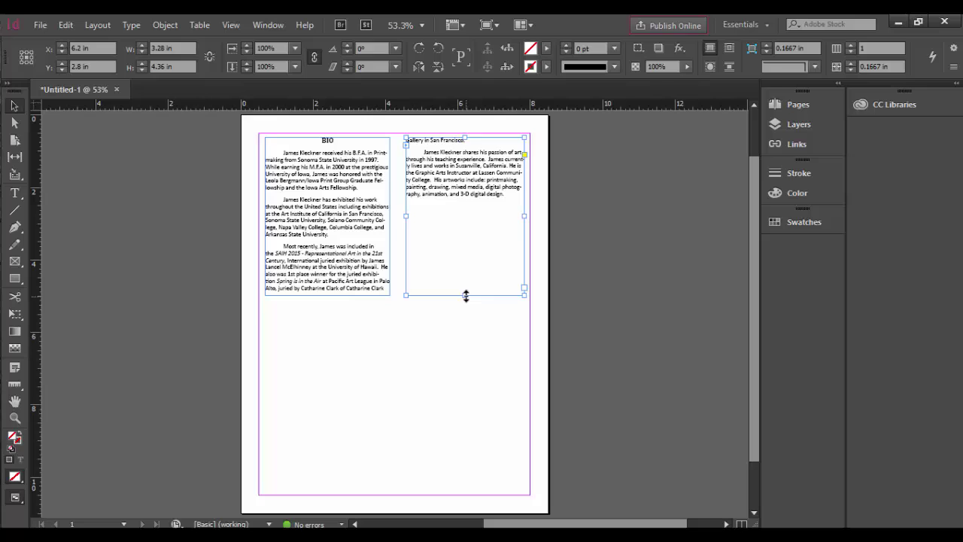
Step: Shorten the right frame to 1.13 in and draw a new text frame below it
drag(463, 297, 467, 179)
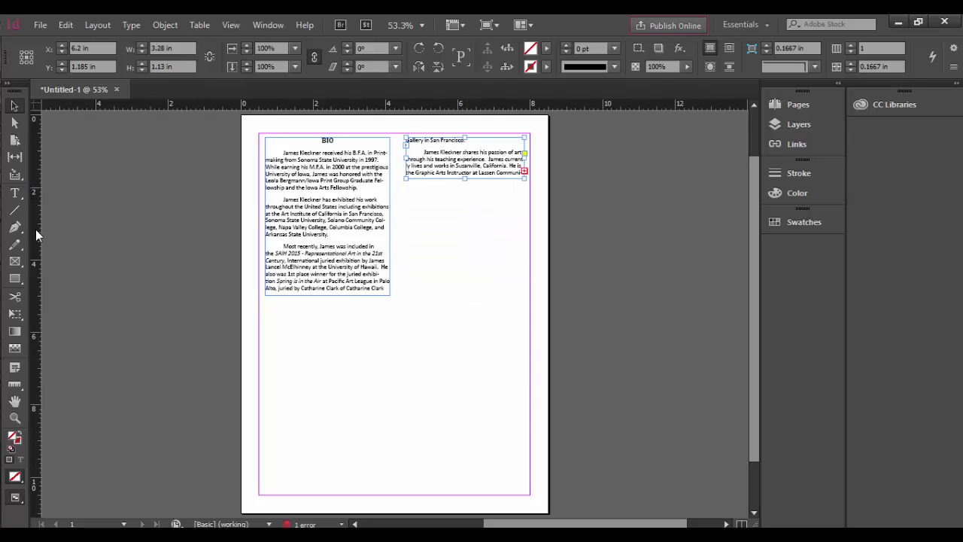
click(16, 194)
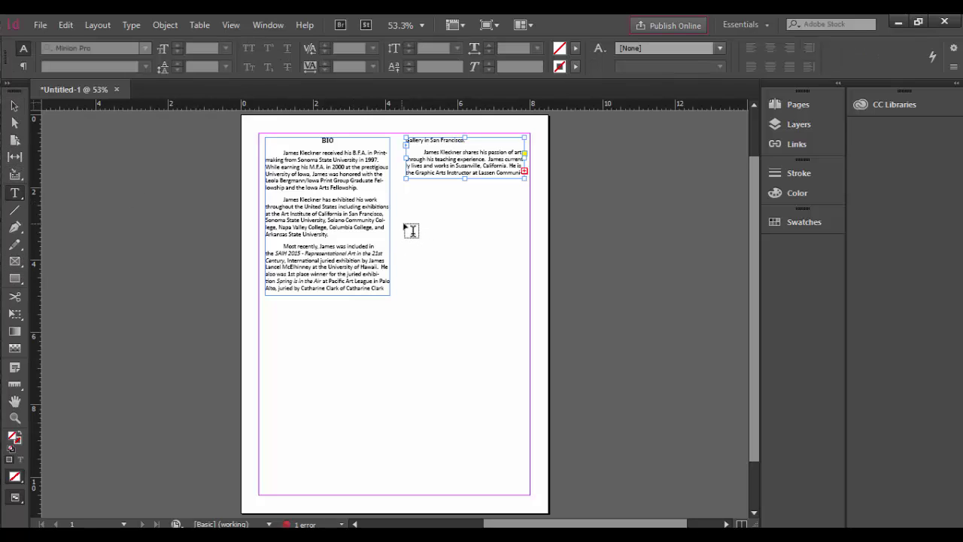
drag(412, 229, 527, 295)
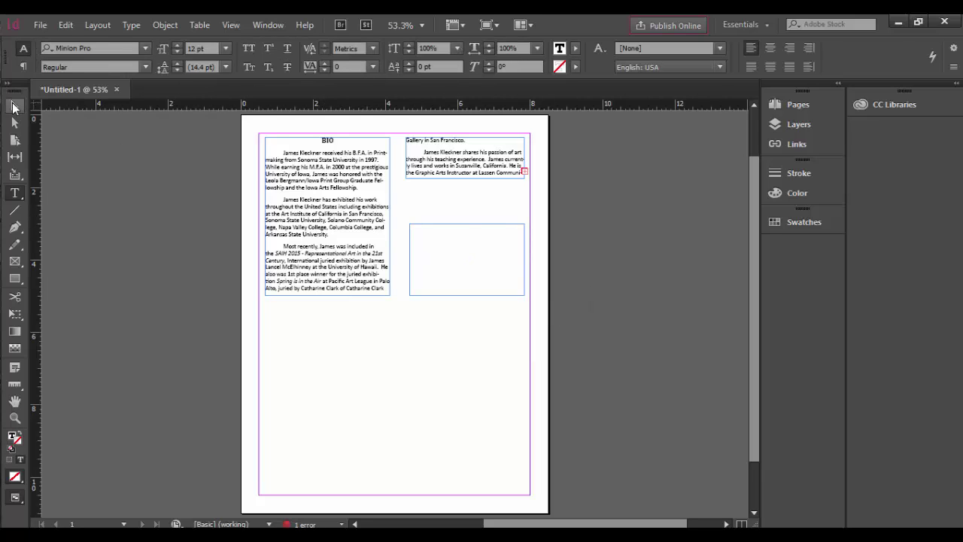
click(14, 106)
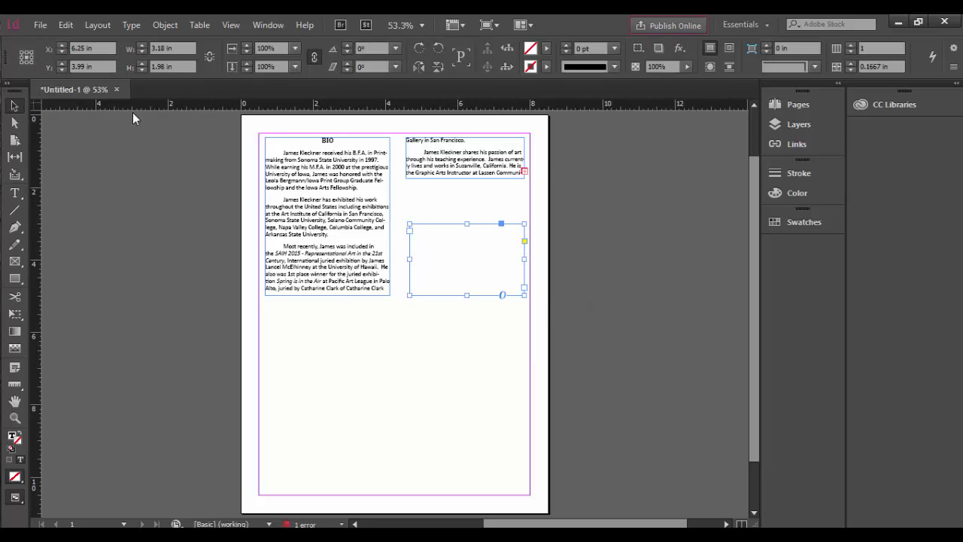
Step: Flow the upper-right frame's overset text into the new 3.18 × 1.98 in lower frame
click(526, 173)
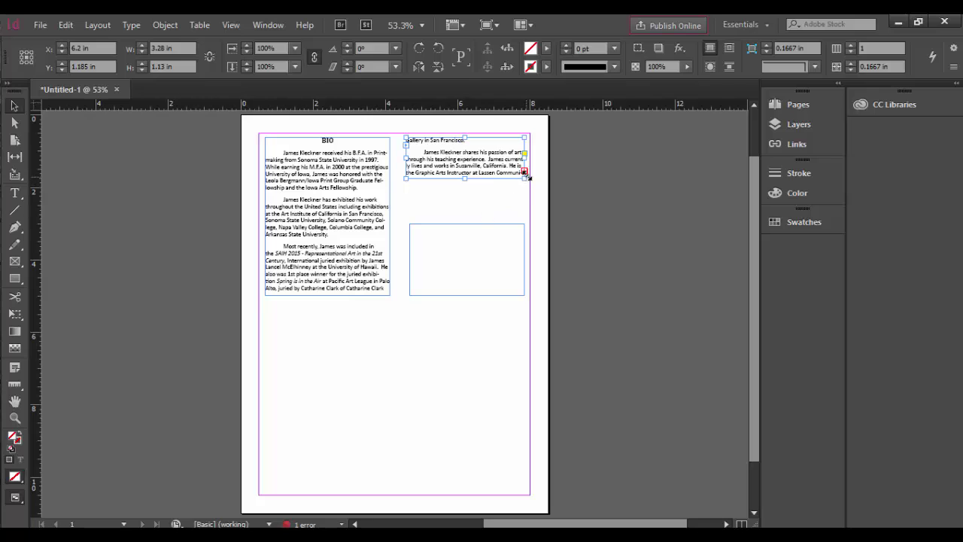
click(524, 172)
click(415, 231)
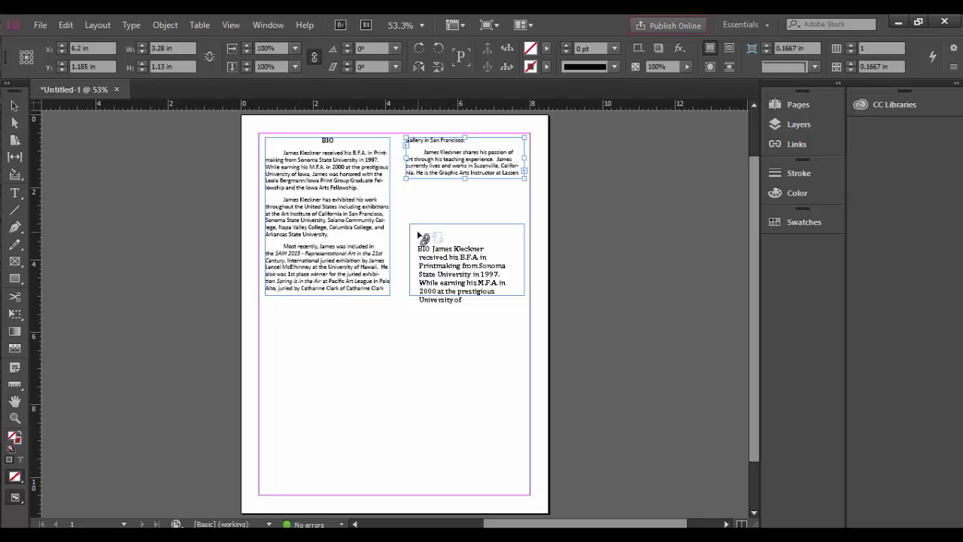
click(425, 231)
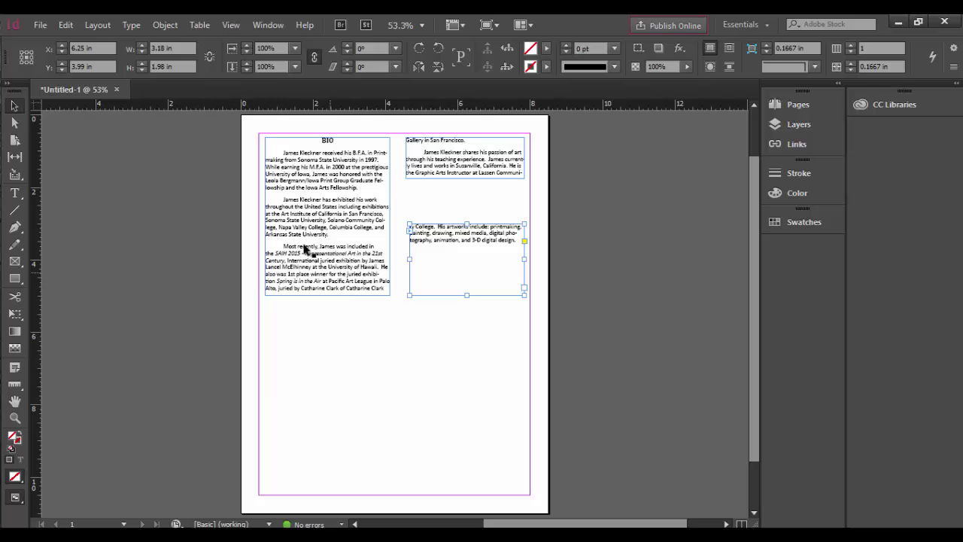
Step: Turn on View > Extras > Show Text Threads and load the lower frame's threaded text
click(233, 26)
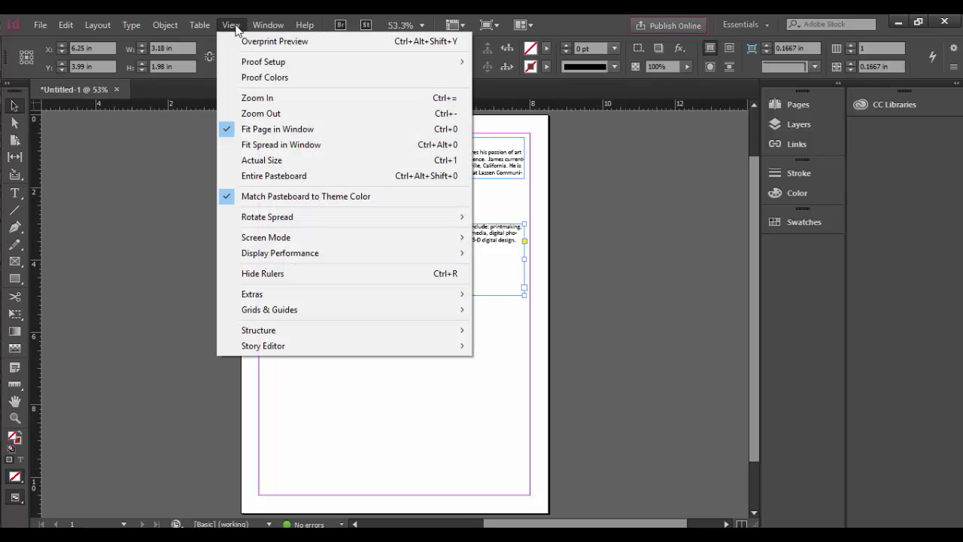
mouse_move(268, 298)
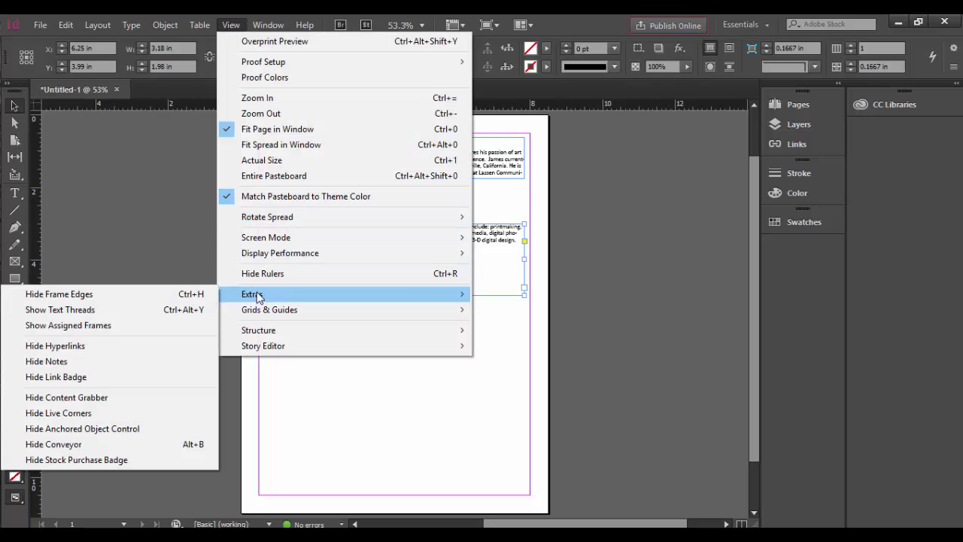
click(95, 311)
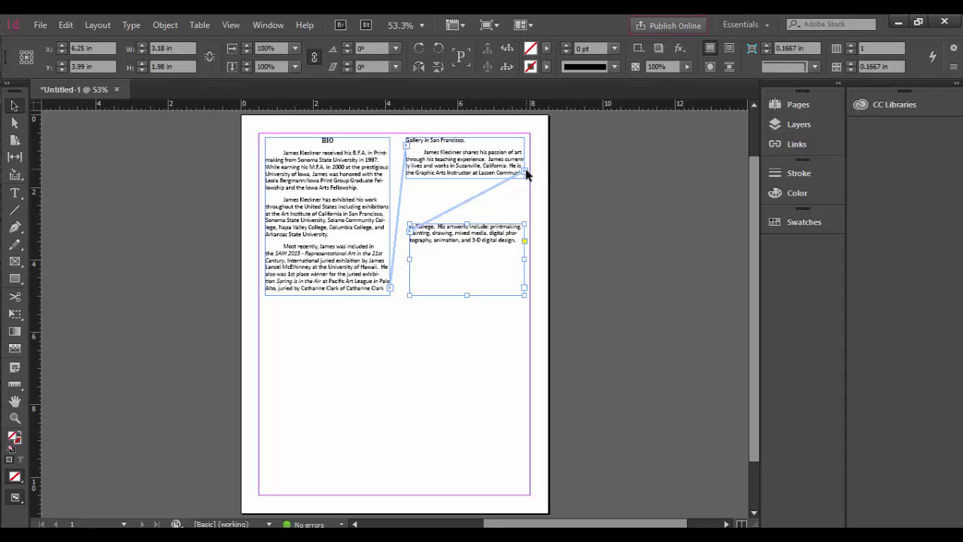
click(410, 231)
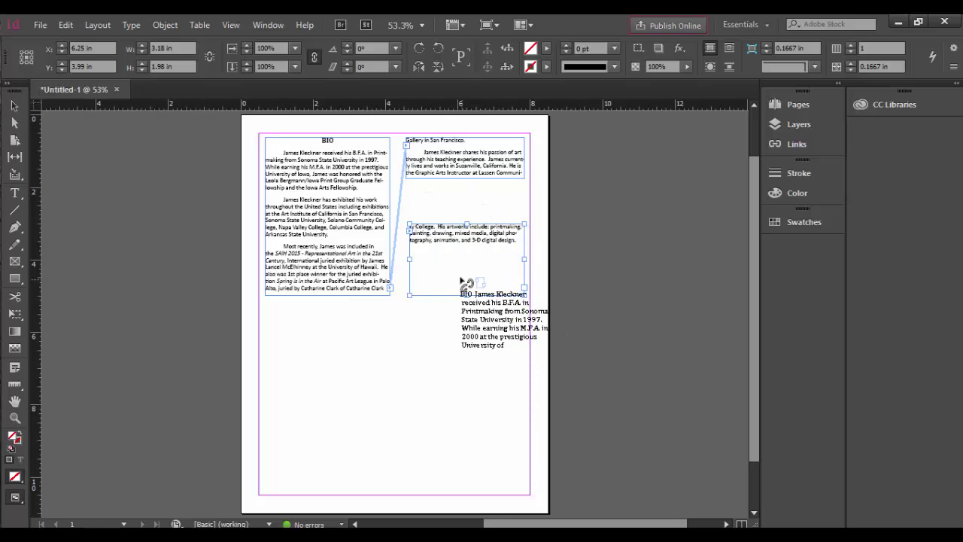
Step: Discard the loaded text and extend the upper-right frame downward
click(14, 106)
click(471, 377)
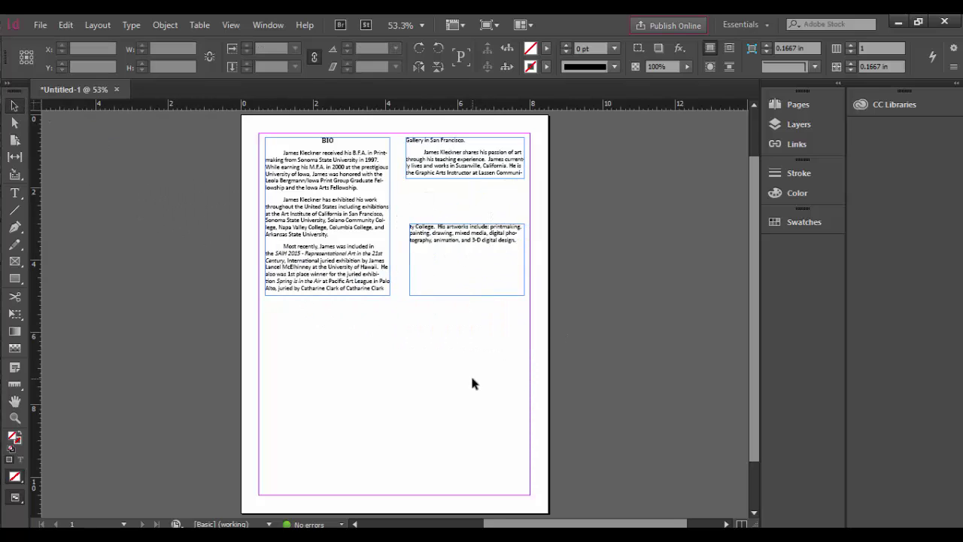
click(426, 239)
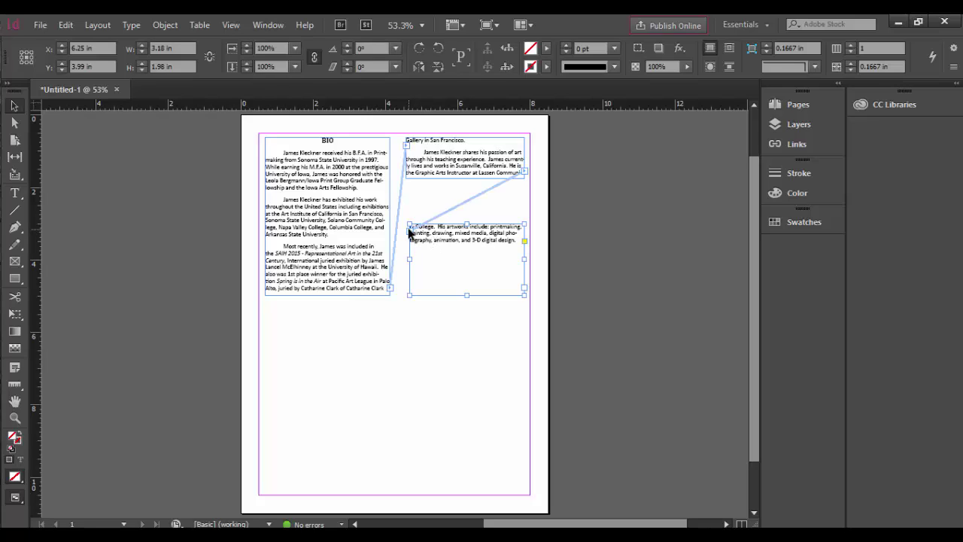
click(455, 179)
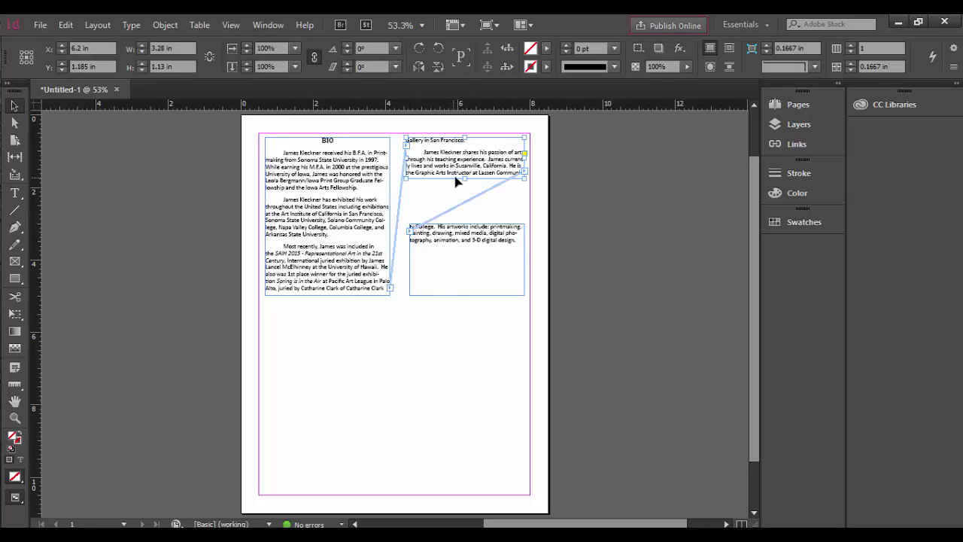
drag(466, 180, 463, 216)
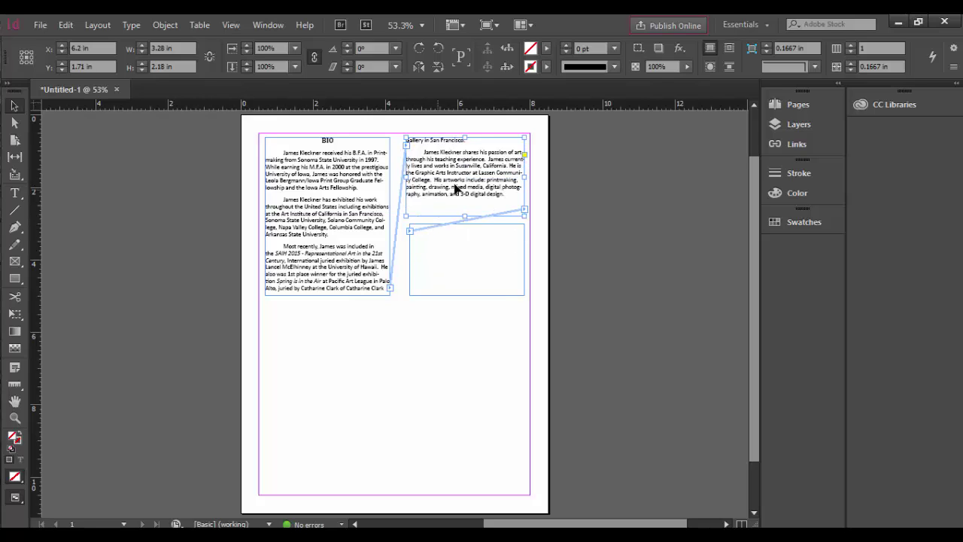
Step: Delete the empty lower text frame and readjust the upper-right frame
click(465, 216)
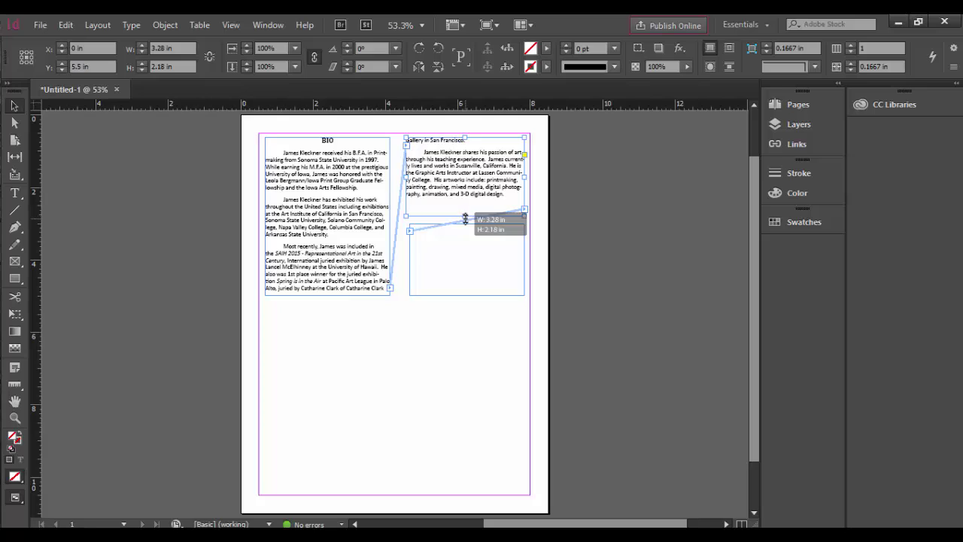
click(478, 264)
key(Delete)
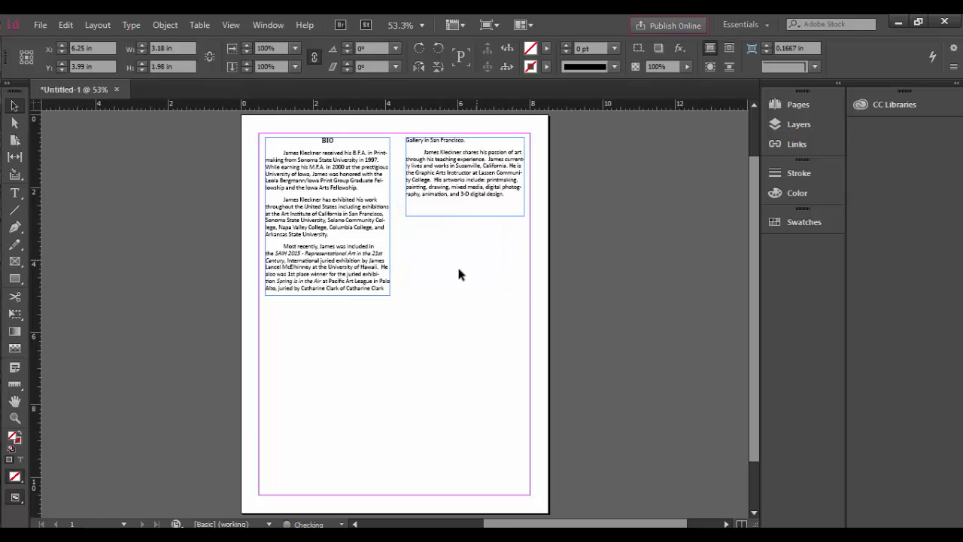
click(469, 216)
mouse_move(465, 216)
mouse_down()
mouse_move(477, 272)
mouse_move(475, 208)
mouse_up()
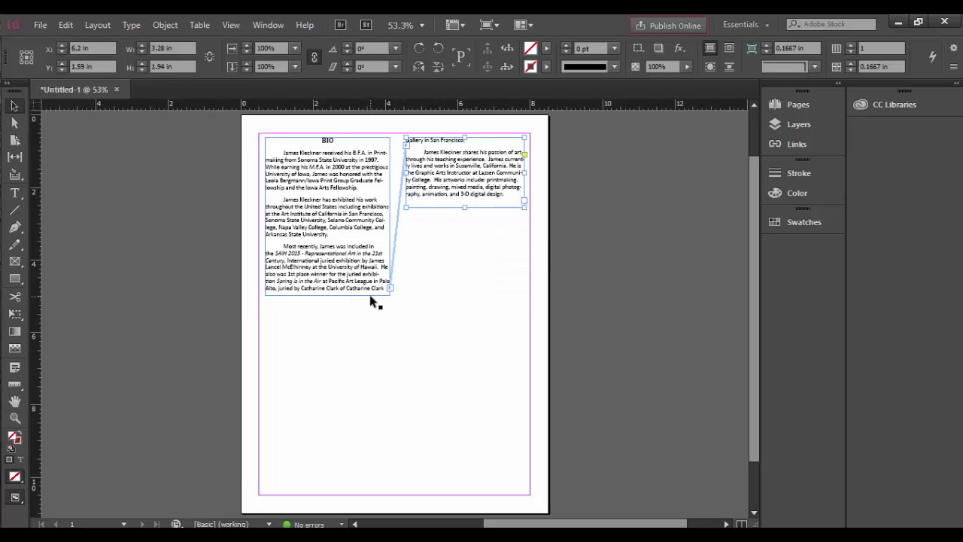
Step: Lengthen the BIO frame so all text flows in, then delete the emptied right frame
click(380, 290)
drag(328, 299, 325, 392)
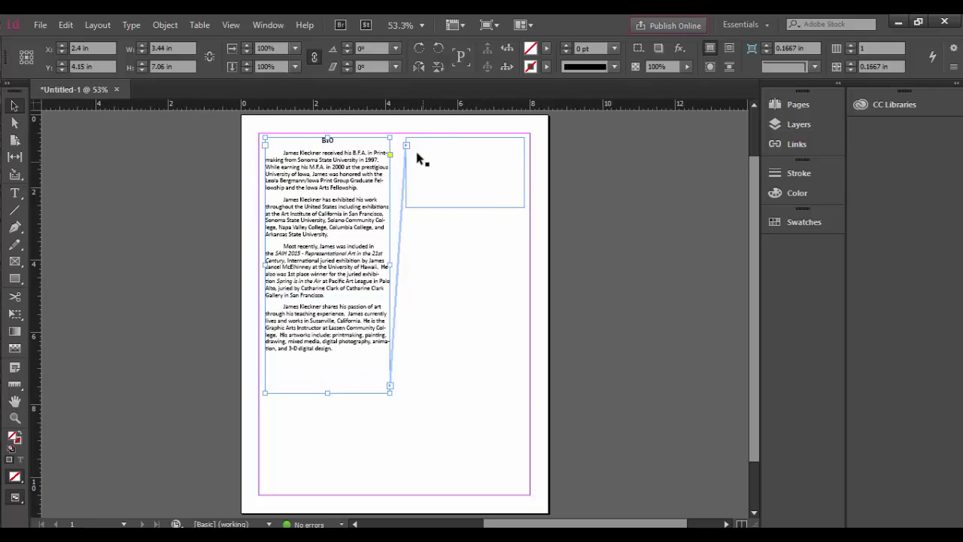
click(436, 209)
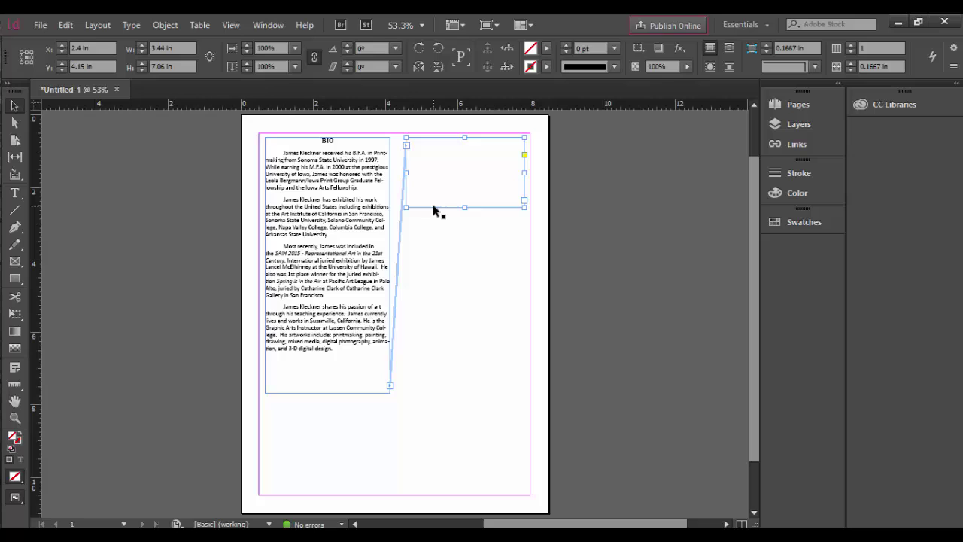
key(Delete)
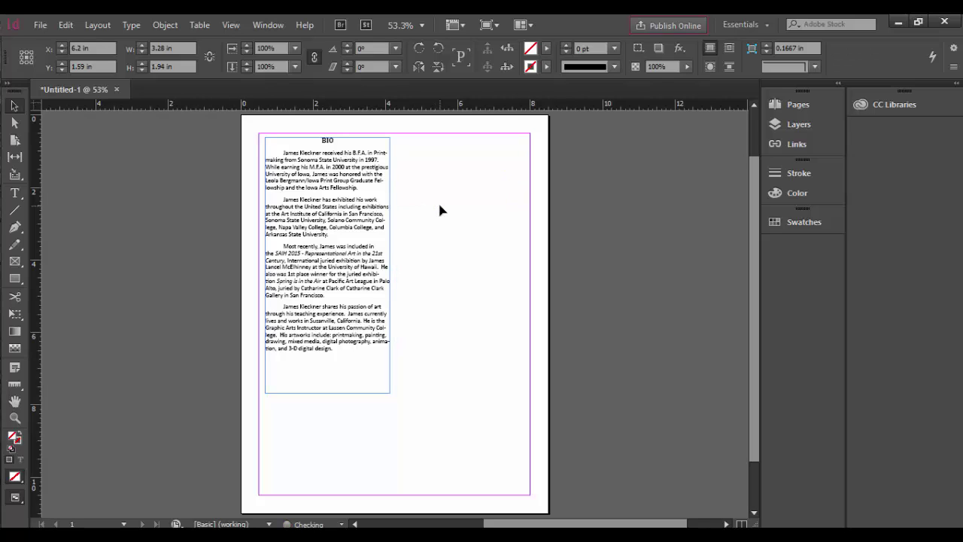
Step: Tighten the BIO frame to its text at 3.44 × 6.32 in and deselect it
click(324, 392)
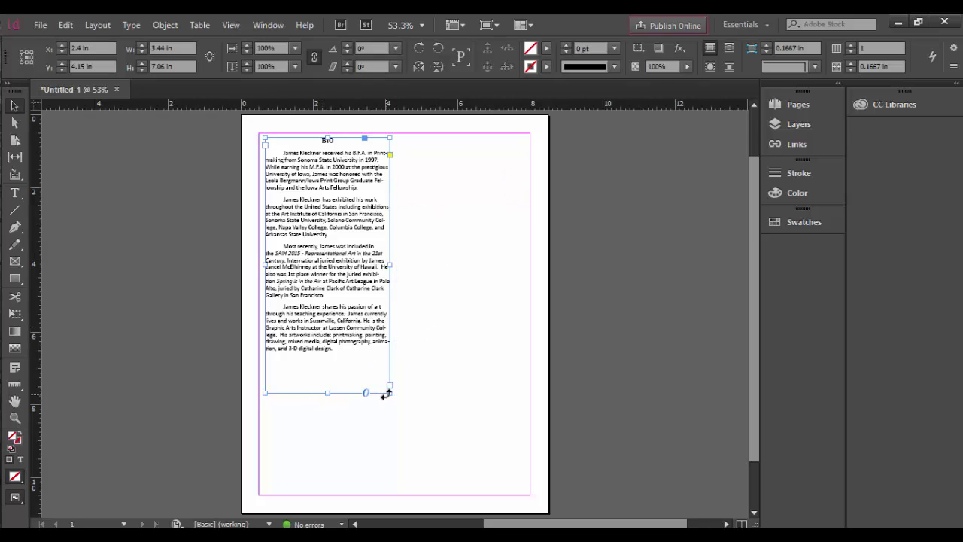
drag(400, 354, 389, 366)
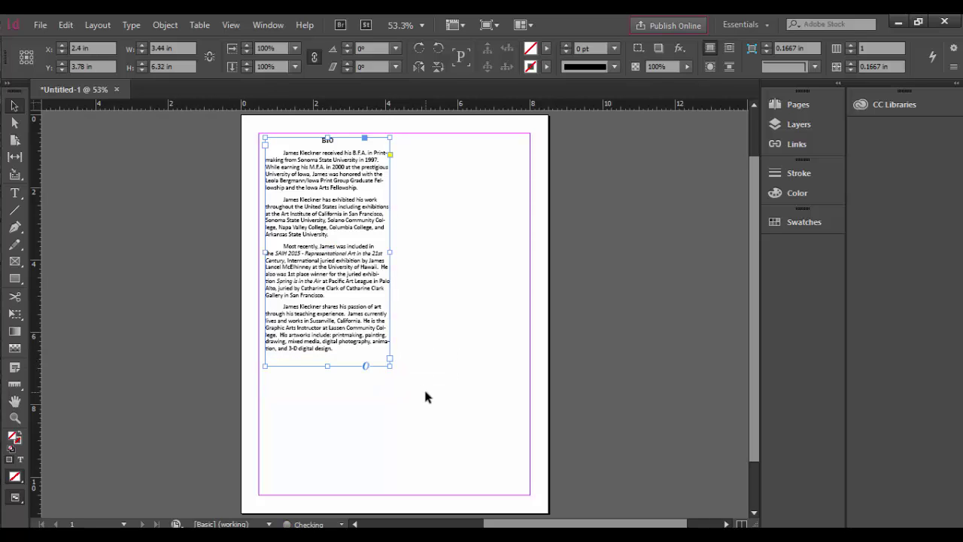
click(463, 357)
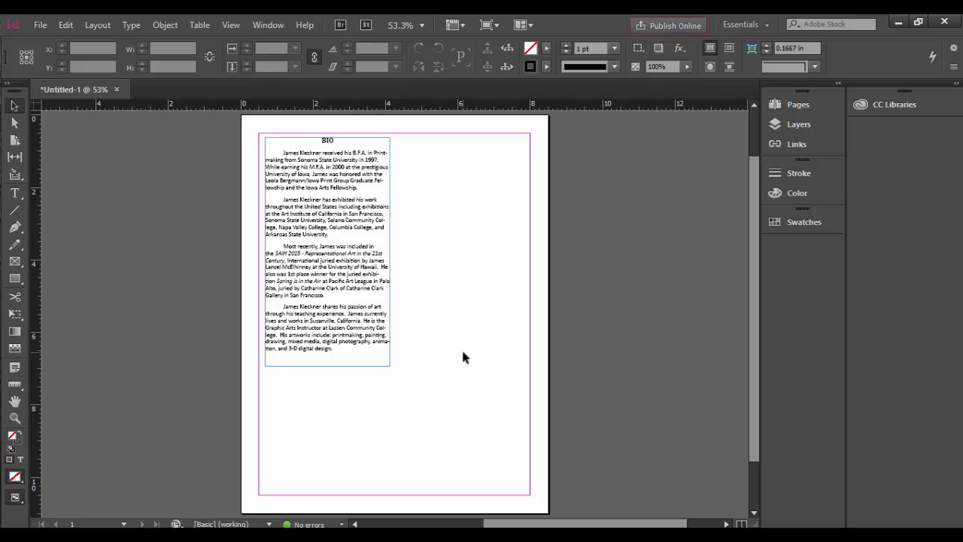